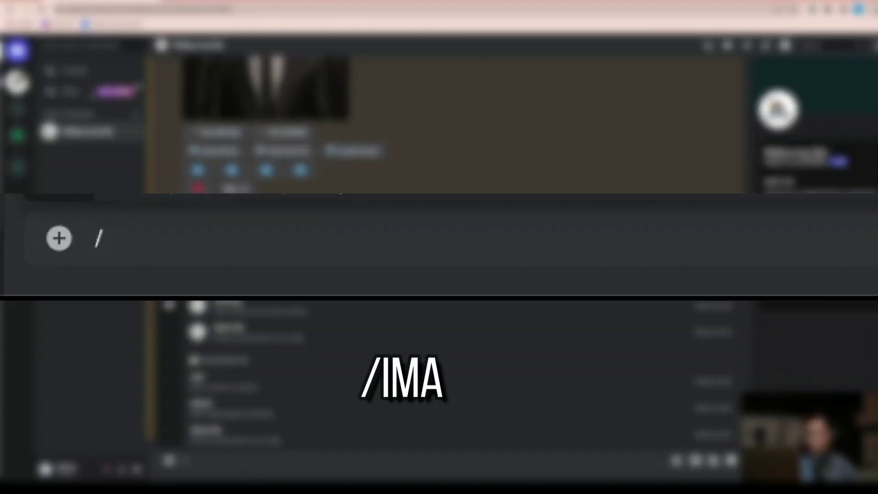
Start a Midjourney /imagine prompt and preview the four-portrait grid of the suited man.
{"action": "type", "text": "imagine"}
{"action": "key", "text": "Tab"}
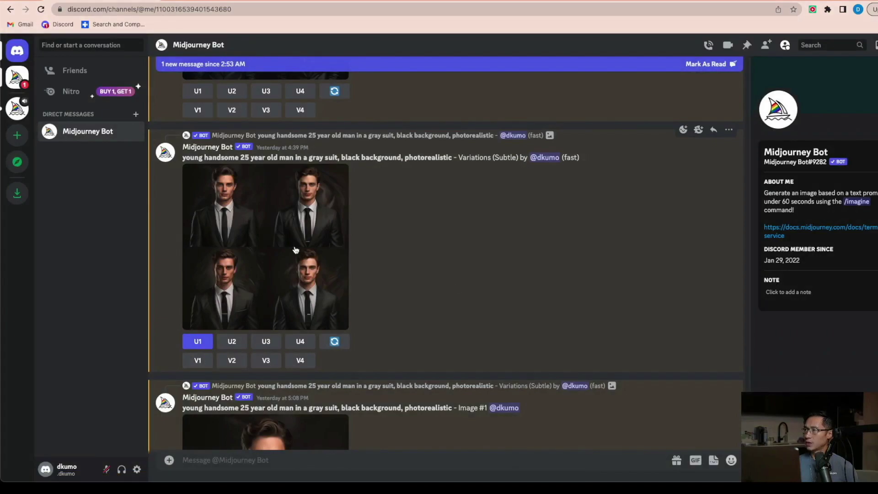
{"action": "left_click", "coordinate": [269, 240]}
{"action": "left_click", "coordinate": [225, 292]}
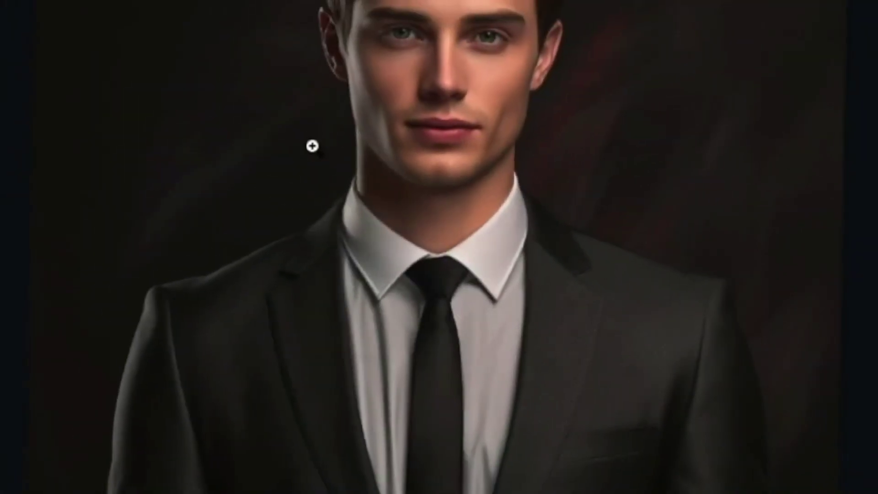
Bring up the save options for the upscaled gray-suit portrait on the Midjourney page.
{"action": "right_click", "coordinate": [468, 187]}
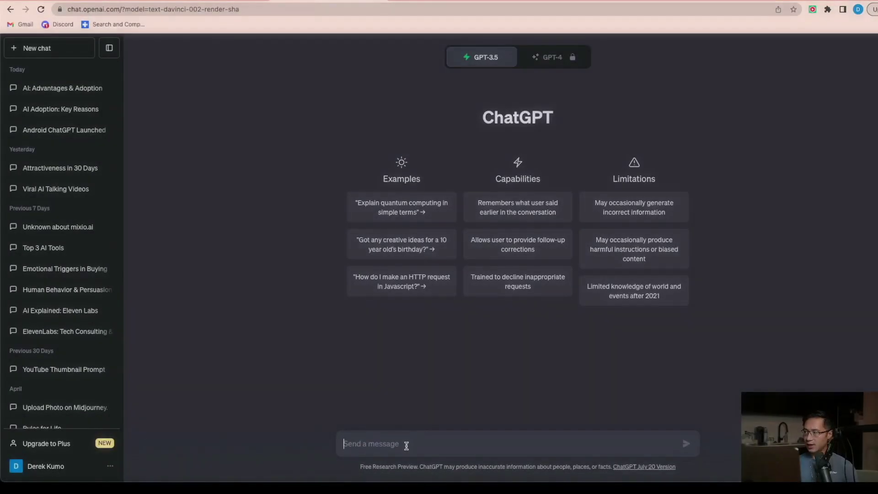
Ask ChatGPT for three life lessons and copy the reply from 'Here are three' onward.
{"action": "type", "text": "your're "}
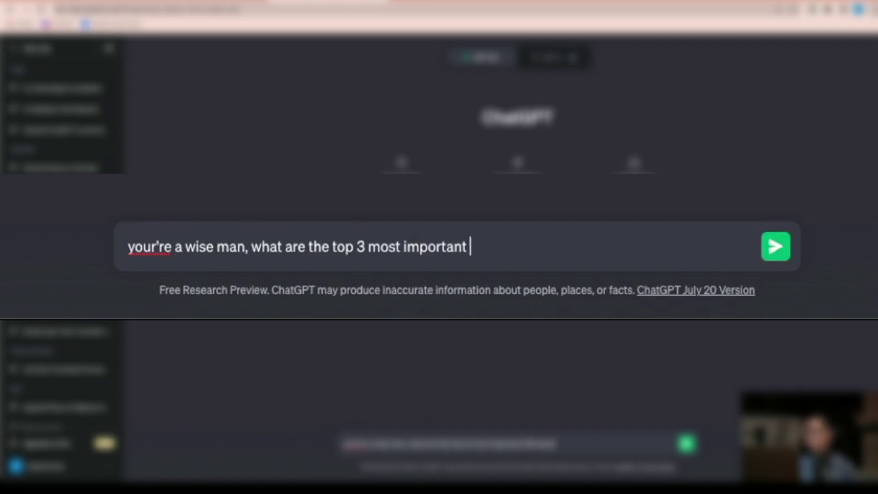
{"action": "type", "text": "esson"}
{"action": "key", "text": "Return"}
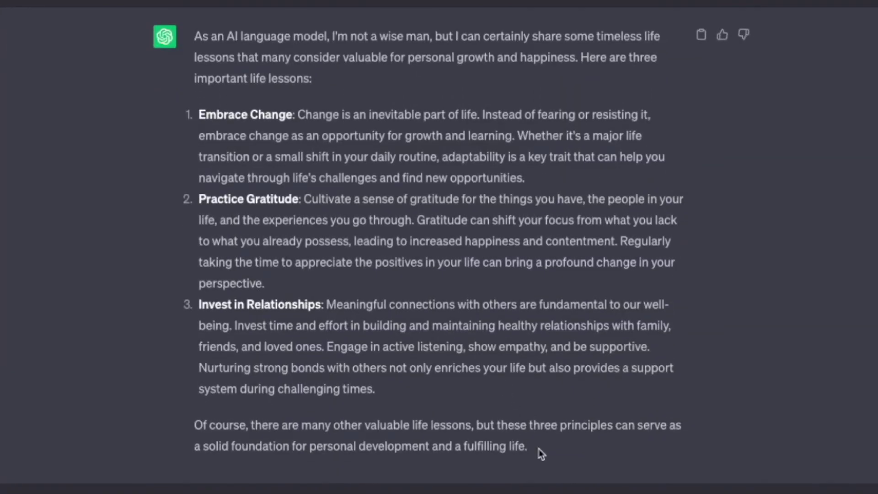
{"action": "left_click_drag", "start_coordinate": [541, 452], "coordinate": [579, 57]}
{"action": "key", "text": "ctrl+c"}
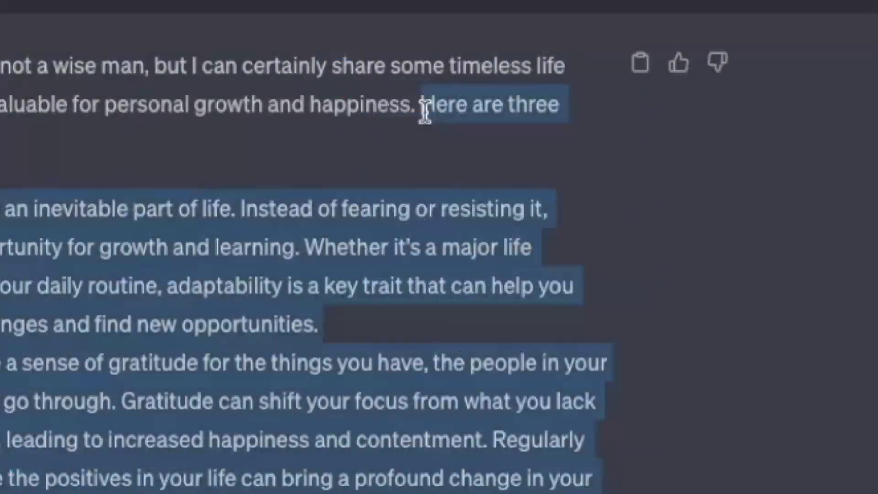
{"action": "right_click", "coordinate": [579, 57]}
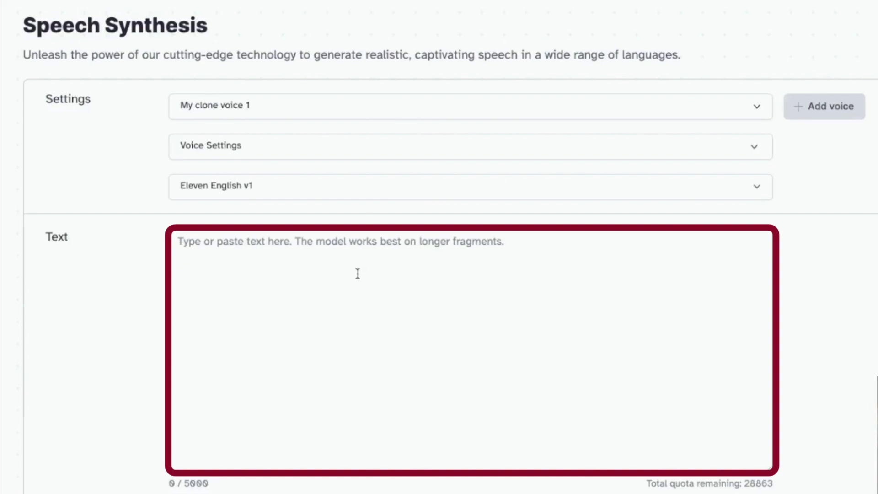
Paste the copied life lessons into the ElevenLabs Speech Synthesis text and review it.
{"action": "key", "text": "ctrl+v"}
{"action": "scroll", "coordinate": [444, 327], "scroll_direction": "up", "scroll_amount": 5}
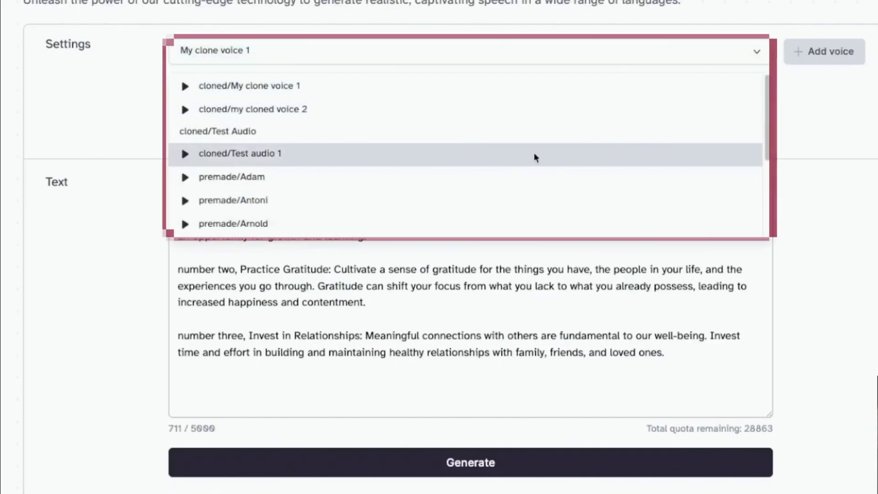
{"action": "scroll", "coordinate": [581, 156], "scroll_direction": "down", "scroll_amount": 1}
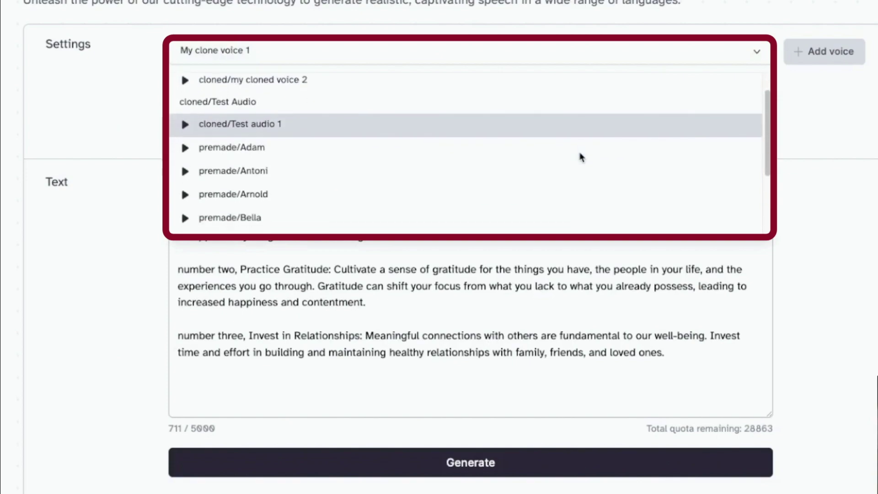
{"action": "scroll", "coordinate": [581, 156], "scroll_direction": "down", "scroll_amount": 2}
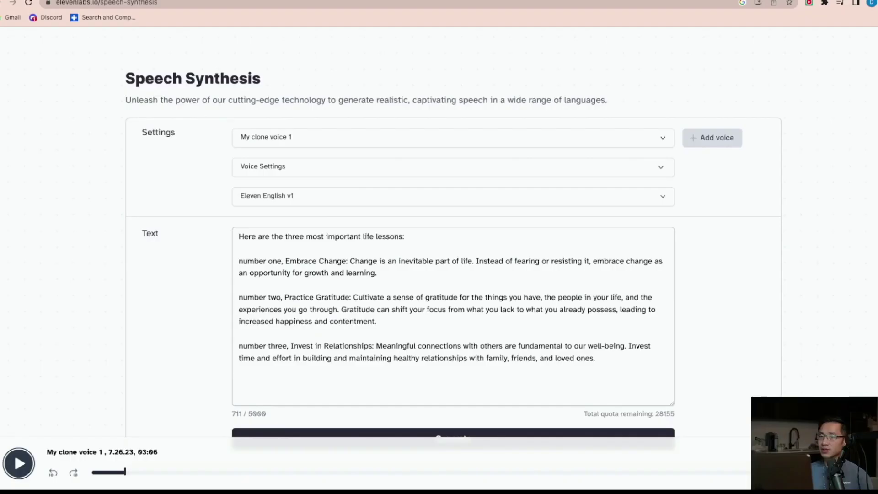
Open VoiceLab's Instant Voice Cloning form via Add Generative or Cloned Voice.
{"action": "scroll", "coordinate": [84, 284], "scroll_direction": "up", "scroll_amount": 2}
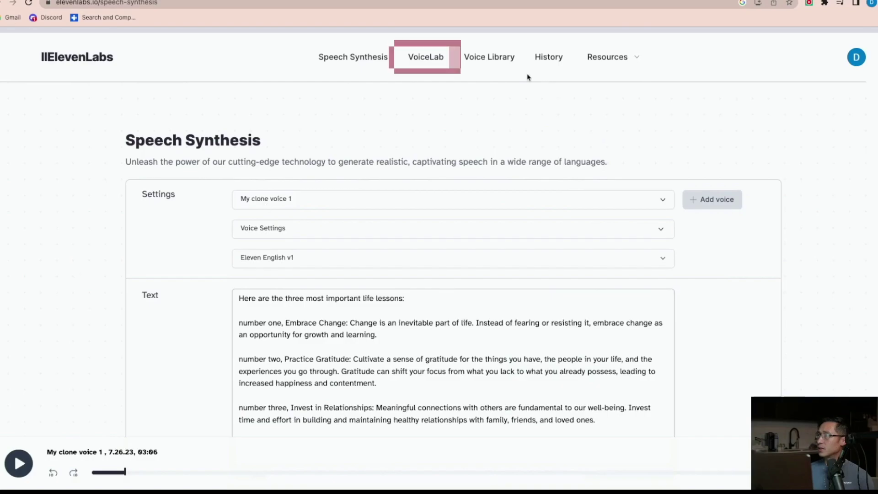
{"action": "left_click", "coordinate": [424, 63]}
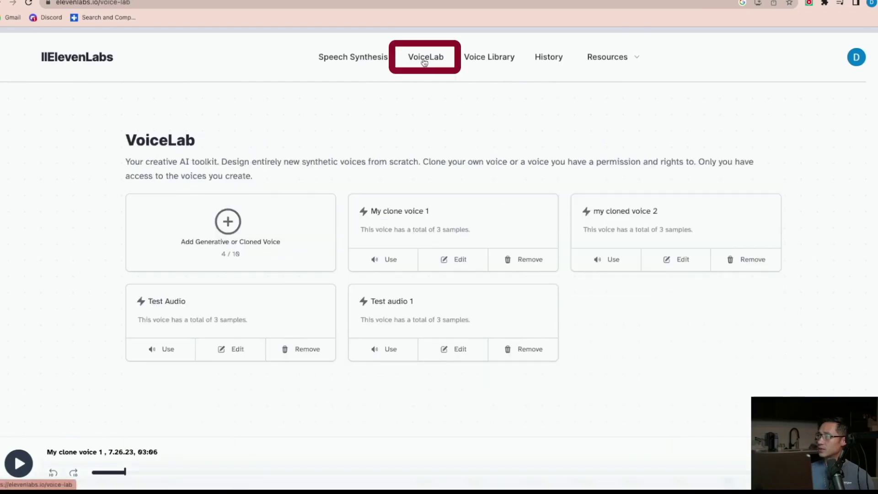
{"action": "left_click", "coordinate": [227, 229]}
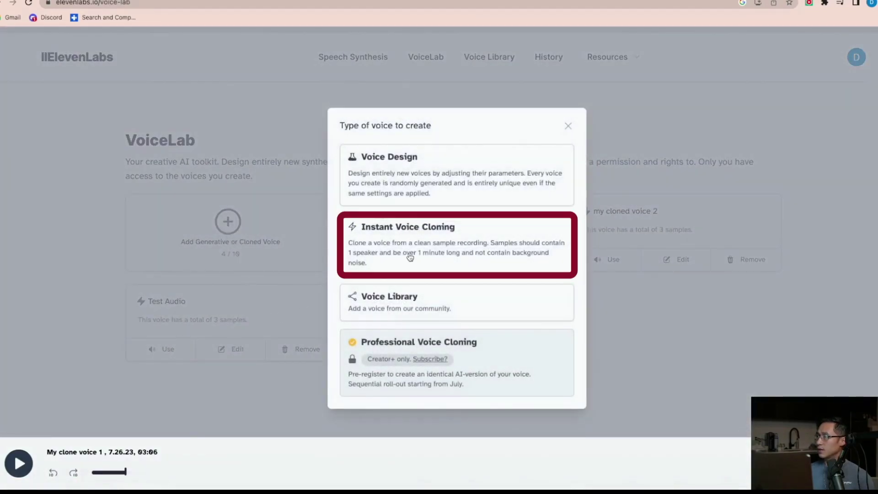
{"action": "left_click", "coordinate": [410, 253]}
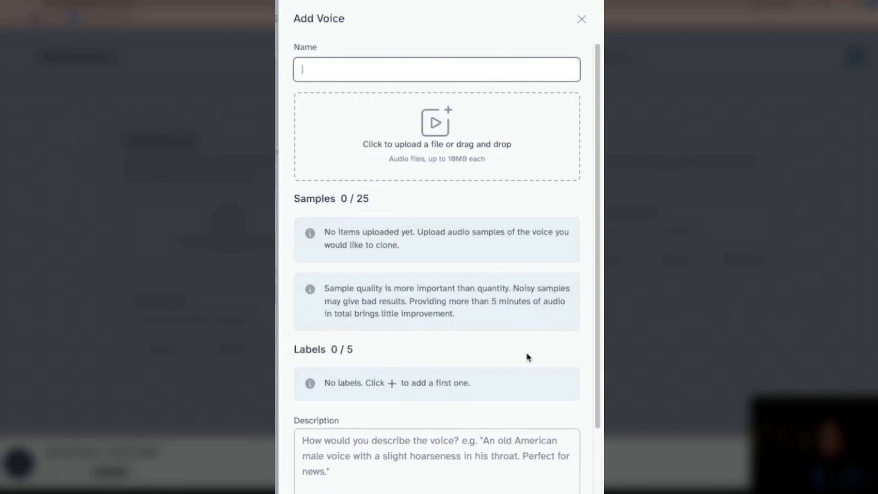
{"action": "scroll", "coordinate": [527, 357], "scroll_direction": "down", "scroll_amount": 1}
{"action": "scroll", "coordinate": [442, 172], "scroll_direction": "down", "scroll_amount": 1}
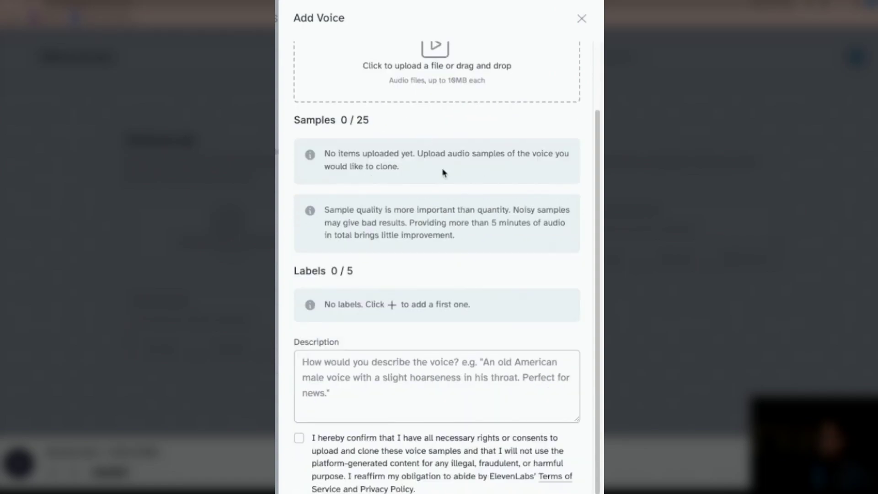
{"action": "scroll", "coordinate": [501, 248], "scroll_direction": "up", "scroll_amount": 2}
{"action": "scroll", "coordinate": [437, 268], "scroll_direction": "down", "scroll_amount": 2}
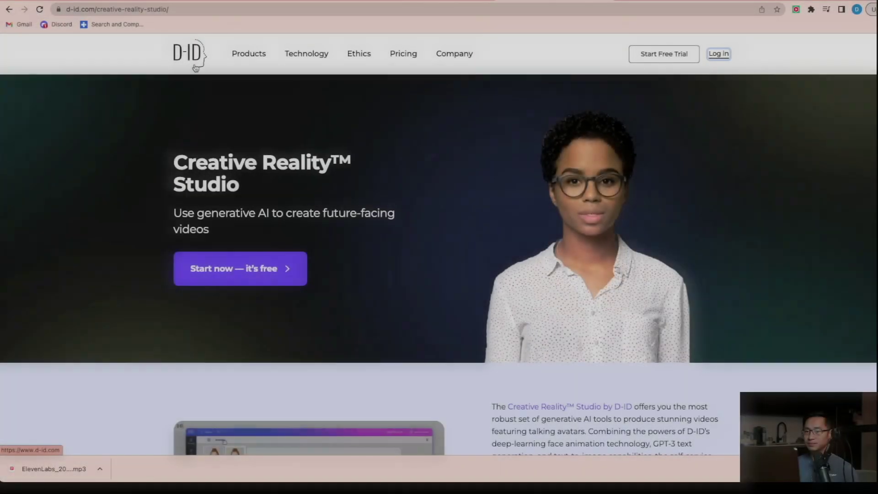
Create a new D-ID Studio video using uploaded voice audio and generate the talking presenter.
{"action": "left_click", "coordinate": [716, 53]}
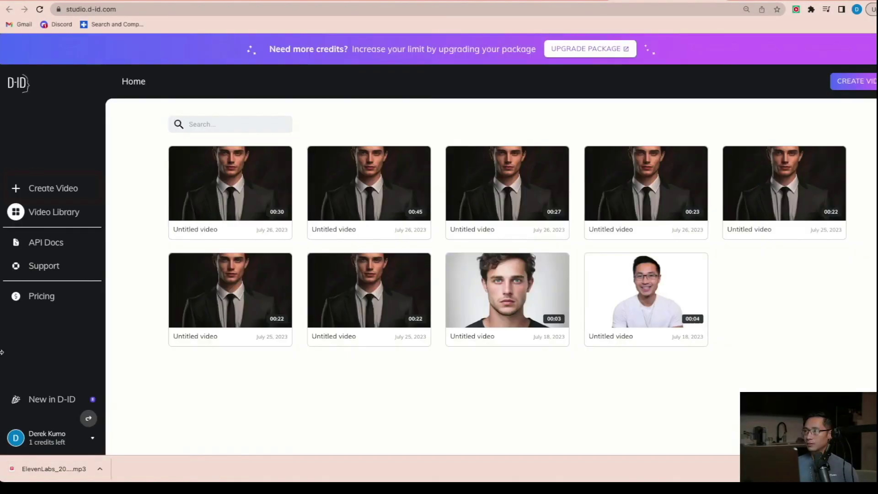
{"action": "left_click", "coordinate": [51, 188]}
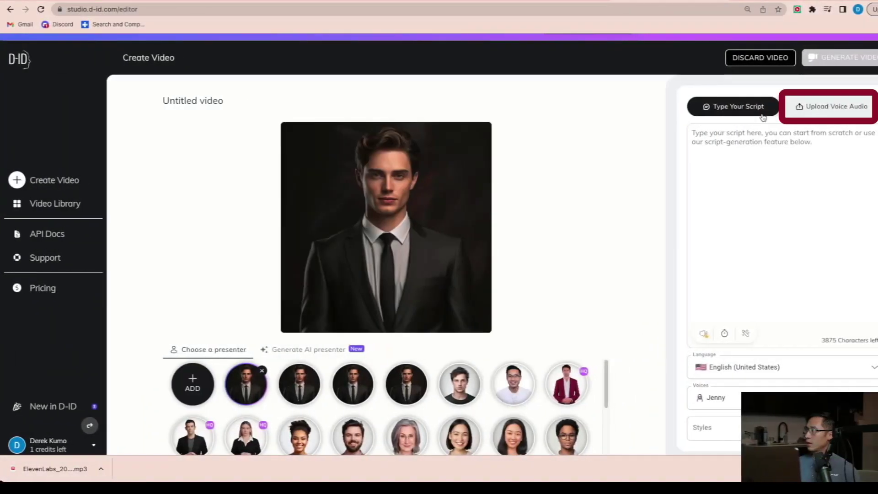
{"action": "left_click", "coordinate": [808, 112]}
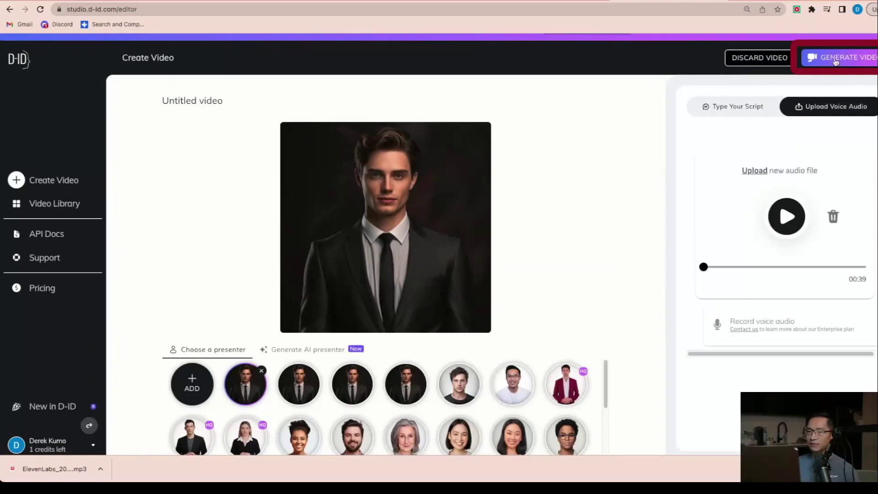
{"action": "left_click", "coordinate": [835, 60]}
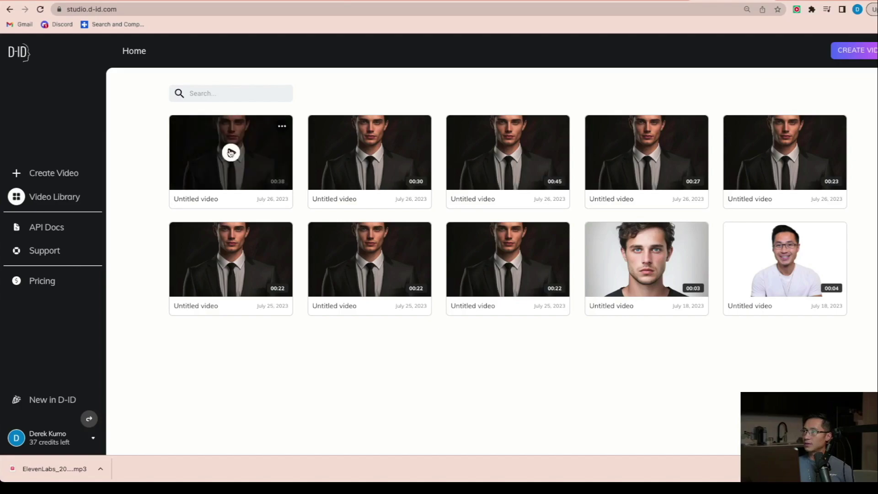
Download the newest 38-second avatar video as MP4, then switch to Descript.
{"action": "left_click", "coordinate": [230, 152]}
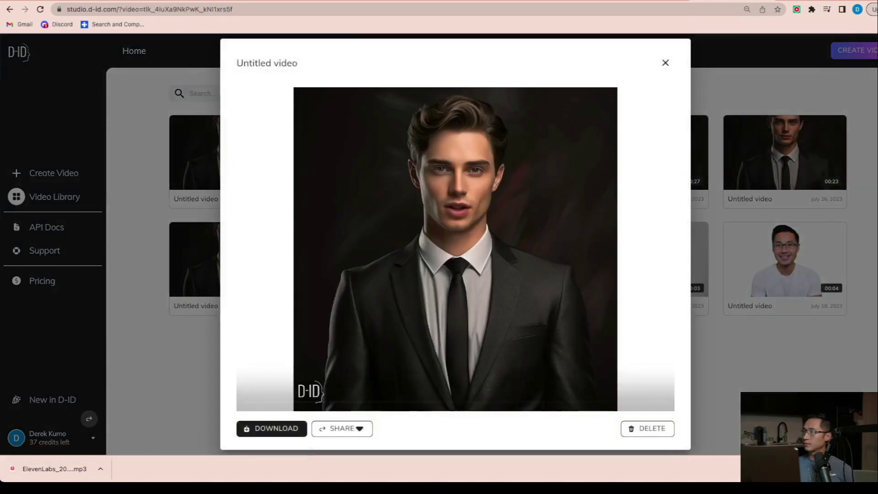
{"action": "left_click", "coordinate": [298, 432]}
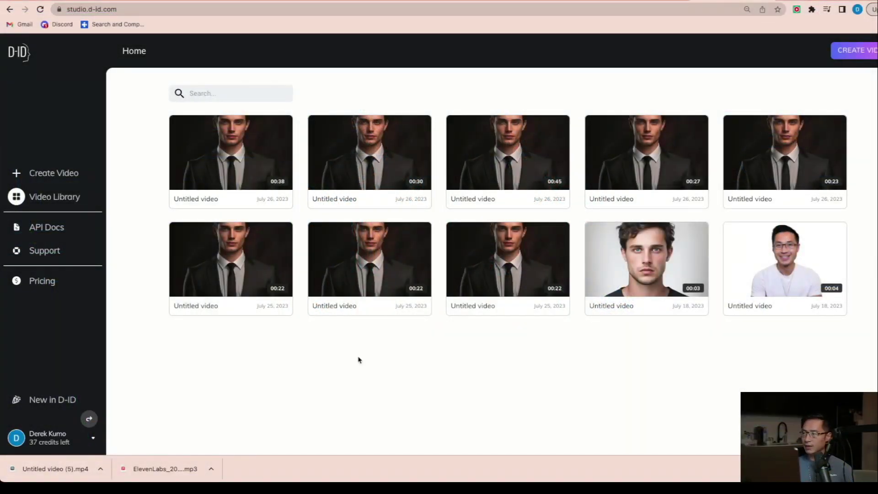
{"action": "key", "text": "super+Tab"}
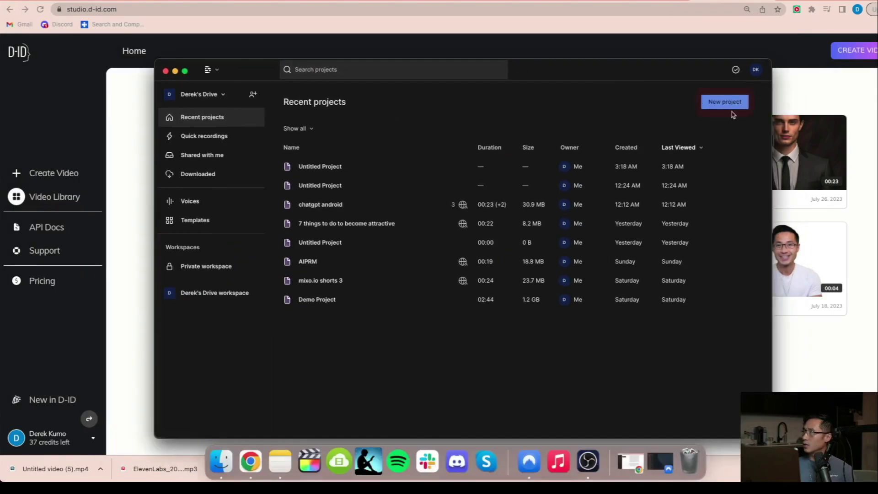
Create the project '3 top life lessons' and import Untitled video (5).mp4 for transcription.
{"action": "left_click", "coordinate": [731, 107]}
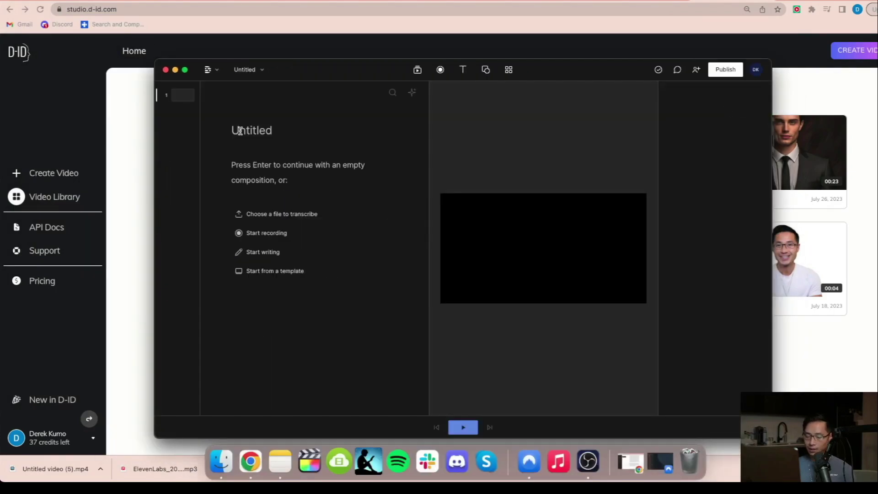
{"action": "type", "text": "3 top life lessons"}
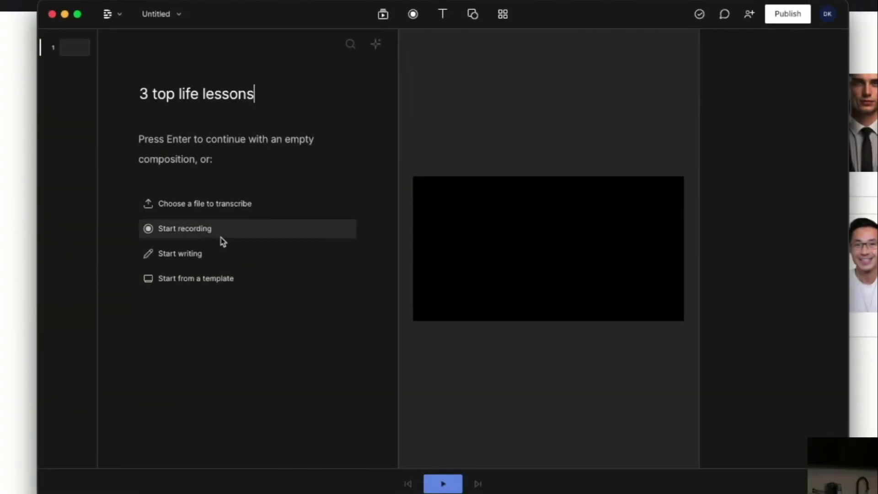
{"action": "left_click", "coordinate": [270, 204]}
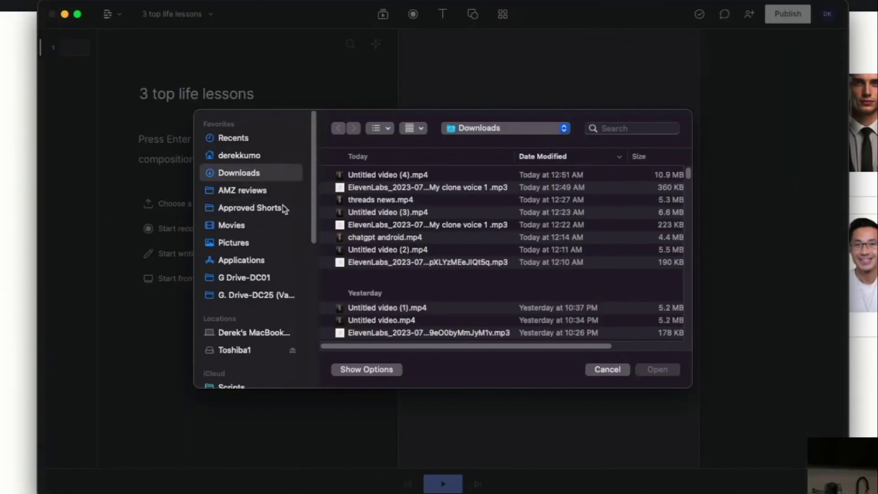
{"action": "double_click", "coordinate": [412, 180]}
{"action": "left_click", "coordinate": [441, 305]}
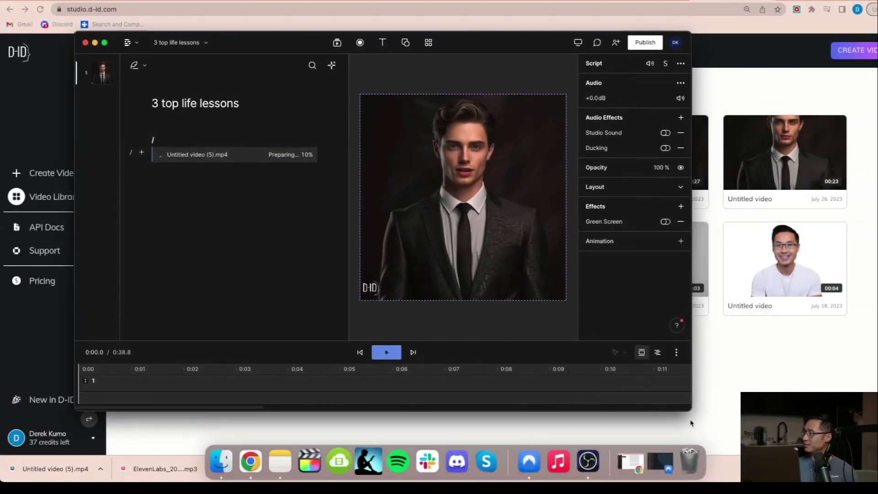
Set the canvas to Portrait 9:16 and scale the avatar video to fill it, centred.
{"action": "left_click_drag", "start_coordinate": [685, 409], "coordinate": [788, 448]}
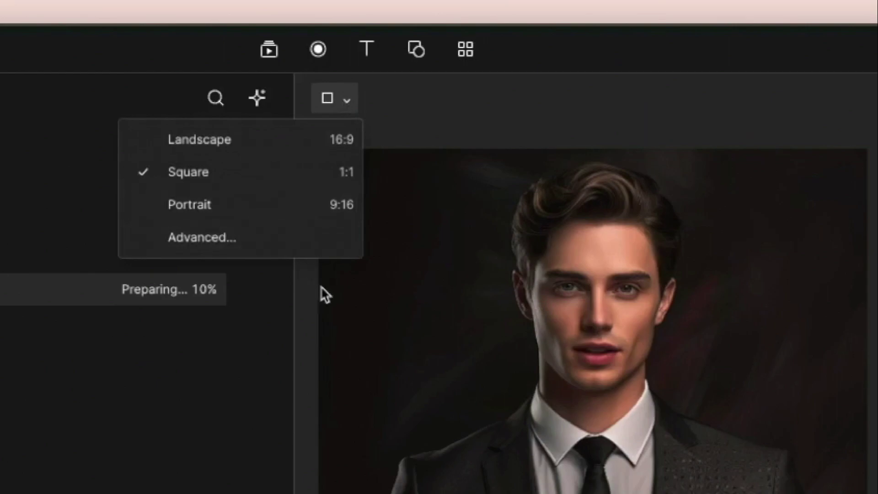
{"action": "left_click", "coordinate": [322, 205]}
{"action": "left_click", "coordinate": [436, 224]}
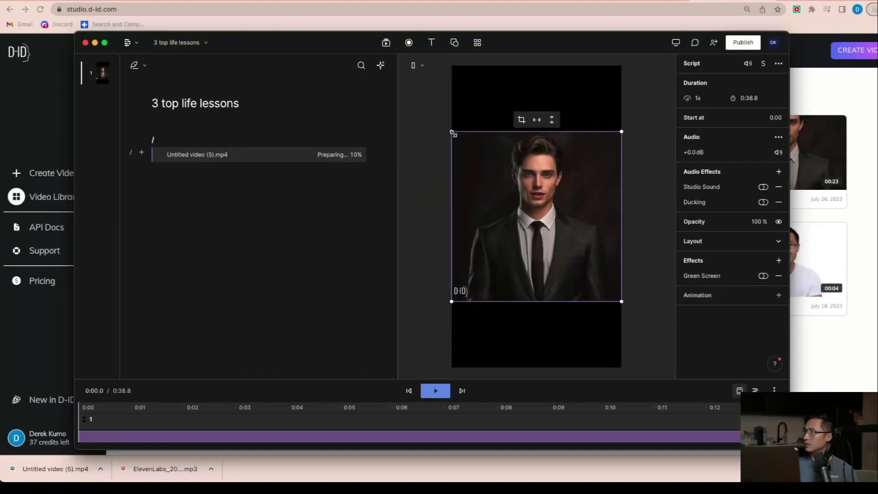
{"action": "left_click_drag", "start_coordinate": [452, 134], "coordinate": [427, 73]}
{"action": "left_click_drag", "start_coordinate": [623, 298], "coordinate": [660, 362]}
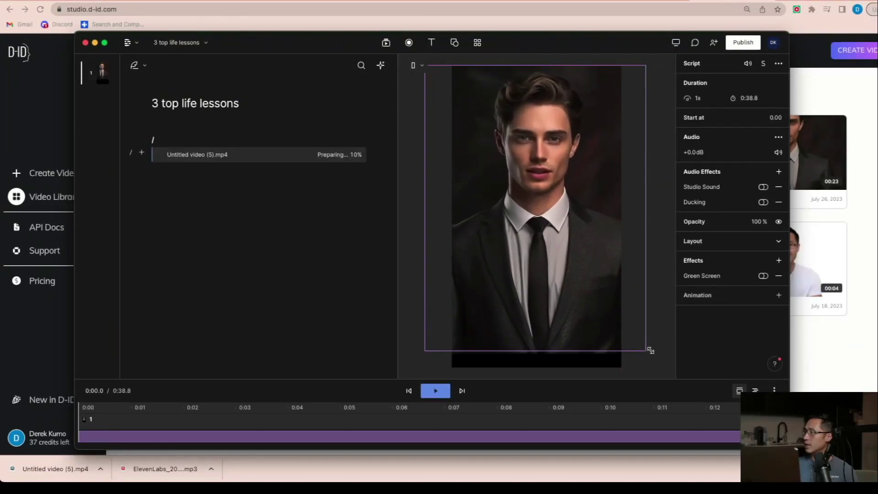
{"action": "left_click_drag", "start_coordinate": [556, 274], "coordinate": [552, 275]}
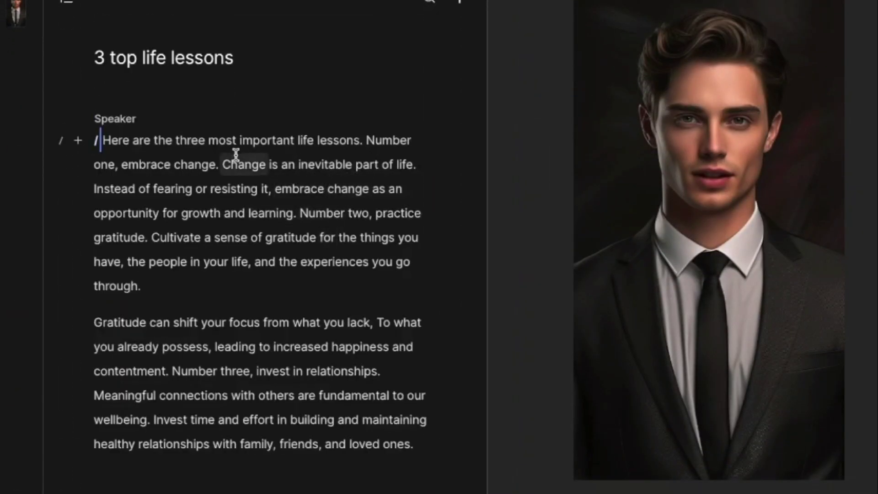
Add Captions from the scene's quick-actions menu and play the video to preview the highlighting.
{"action": "scroll", "coordinate": [278, 247], "scroll_direction": "down", "scroll_amount": 1}
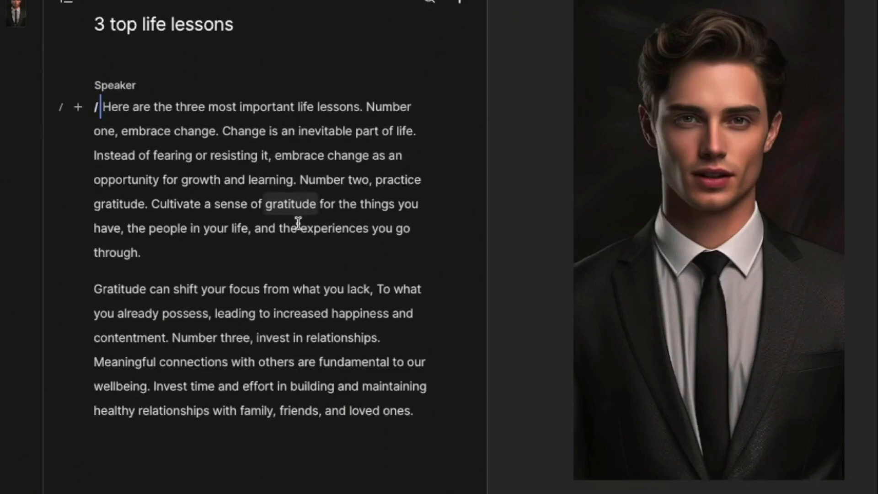
{"action": "left_click", "coordinate": [78, 109]}
{"action": "scroll", "coordinate": [509, 333], "scroll_direction": "down", "scroll_amount": 1}
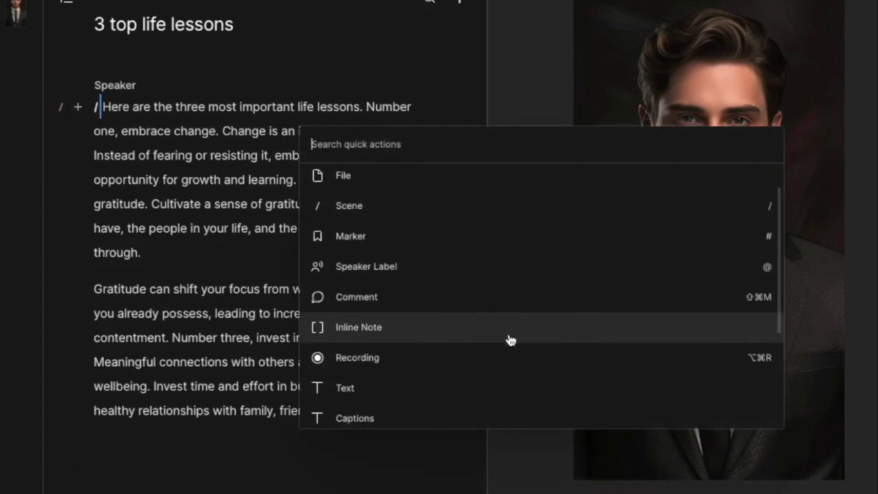
{"action": "scroll", "coordinate": [510, 337], "scroll_direction": "down", "scroll_amount": 1}
{"action": "left_click", "coordinate": [416, 383]}
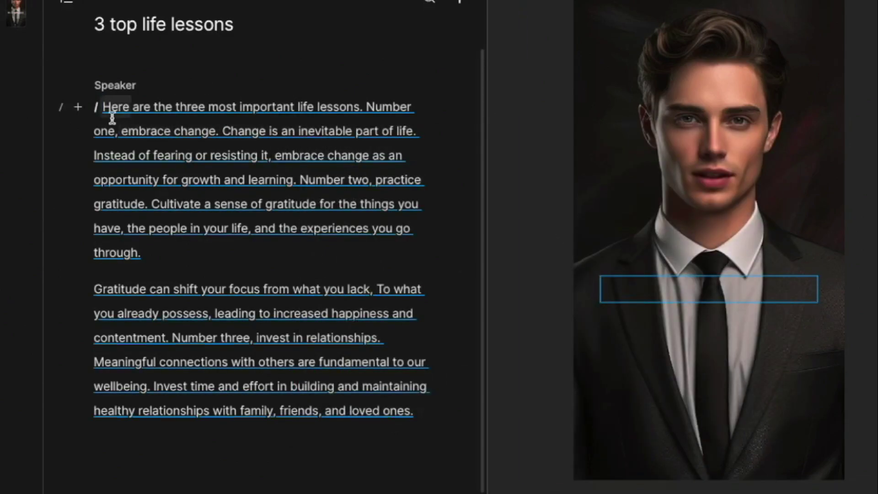
{"action": "key", "text": "space"}
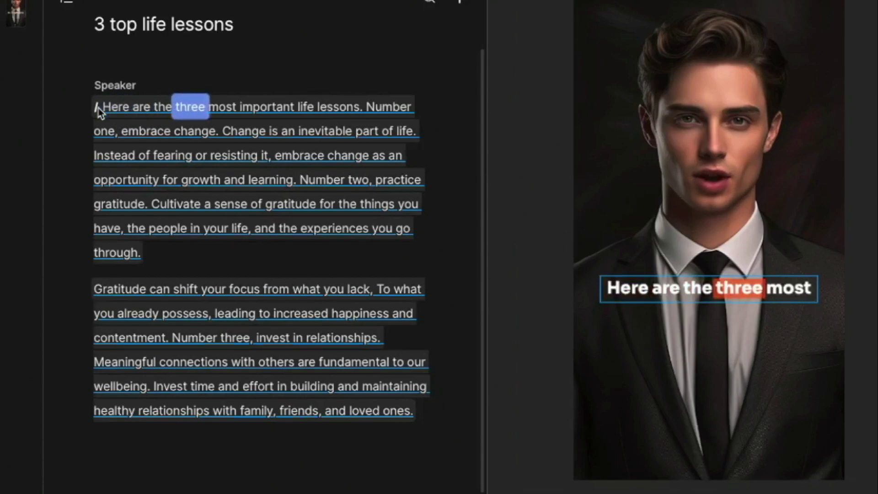